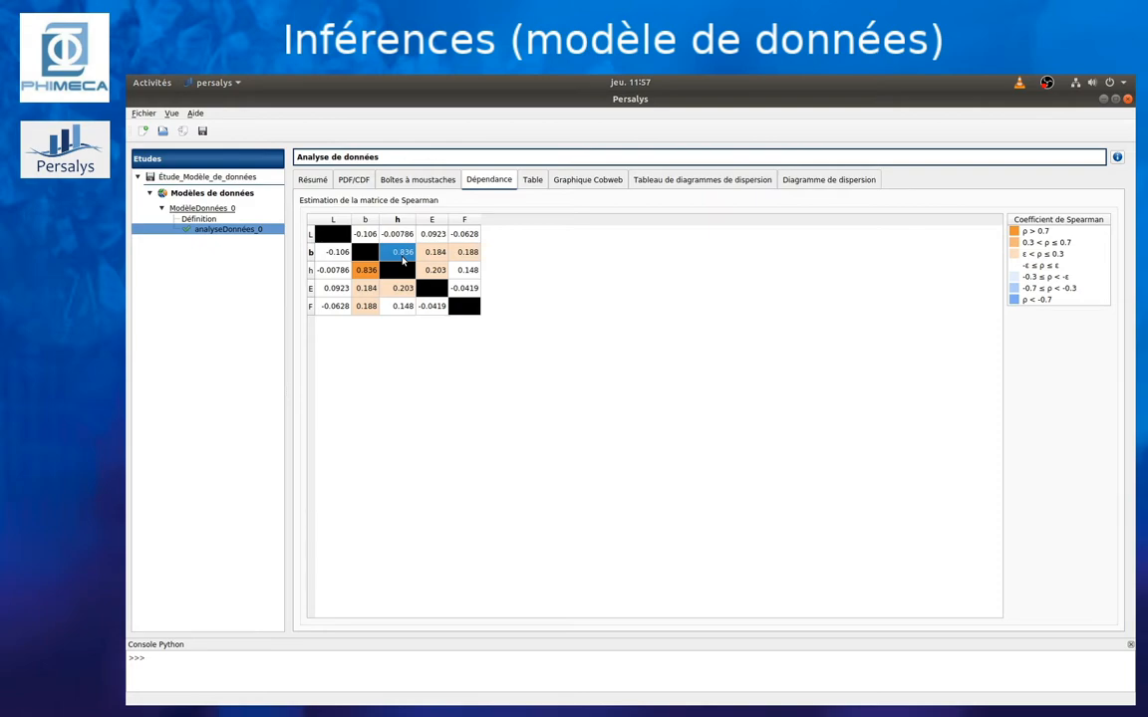
Create a marginal inference for ModèleDonnées_0 with all available distributions as candidates for the variables and run it.
click(221, 208)
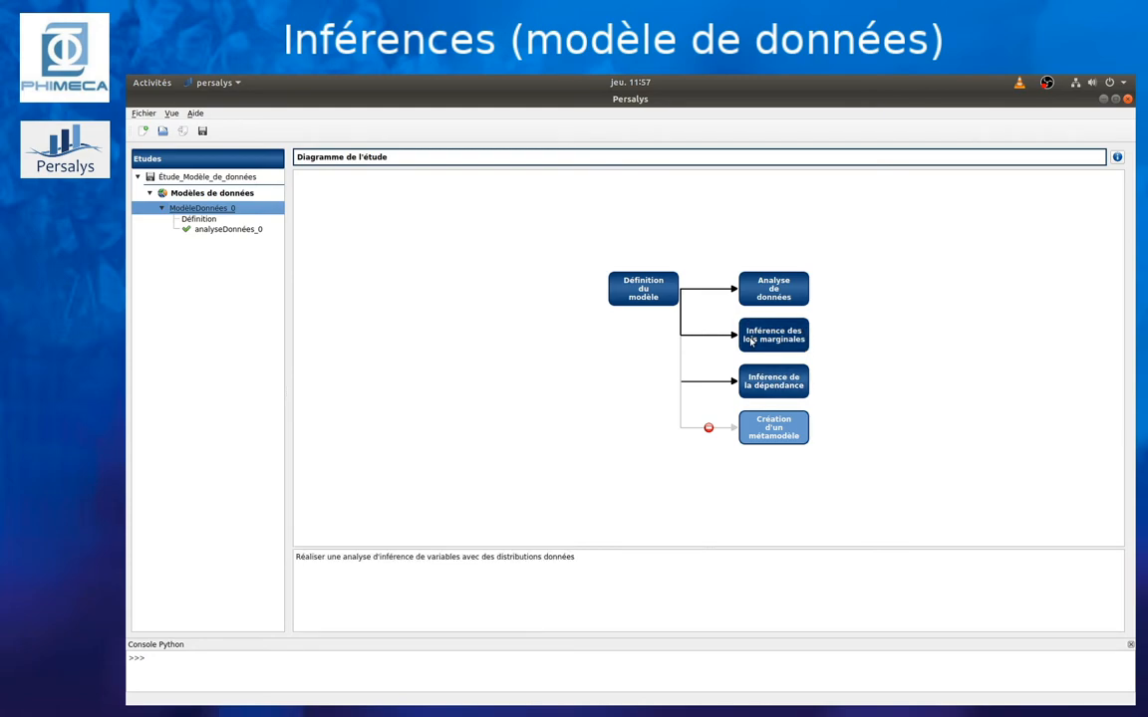
click(791, 337)
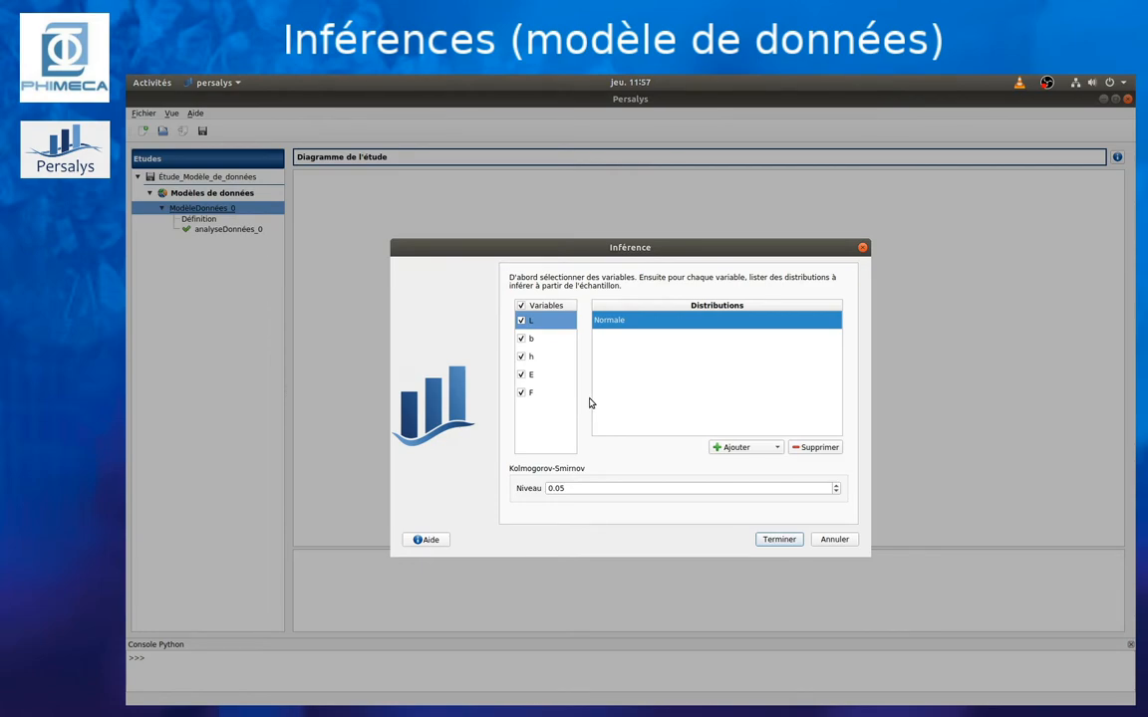
click(776, 447)
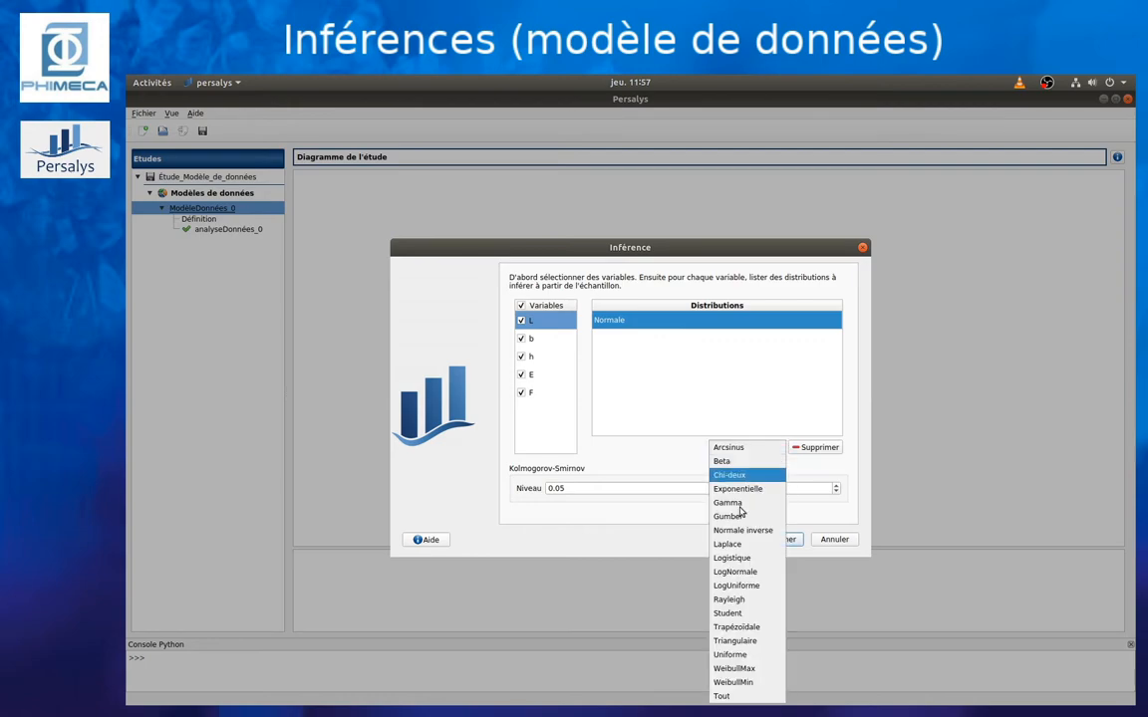
click(746, 696)
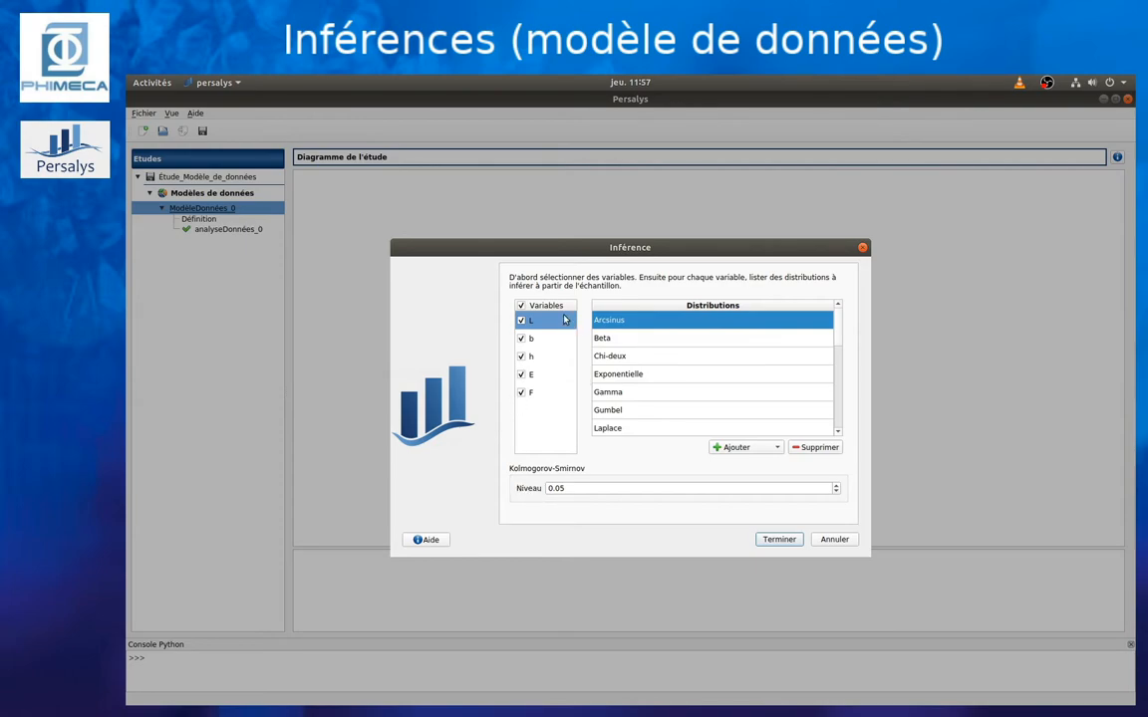
click(531, 395)
click(779, 539)
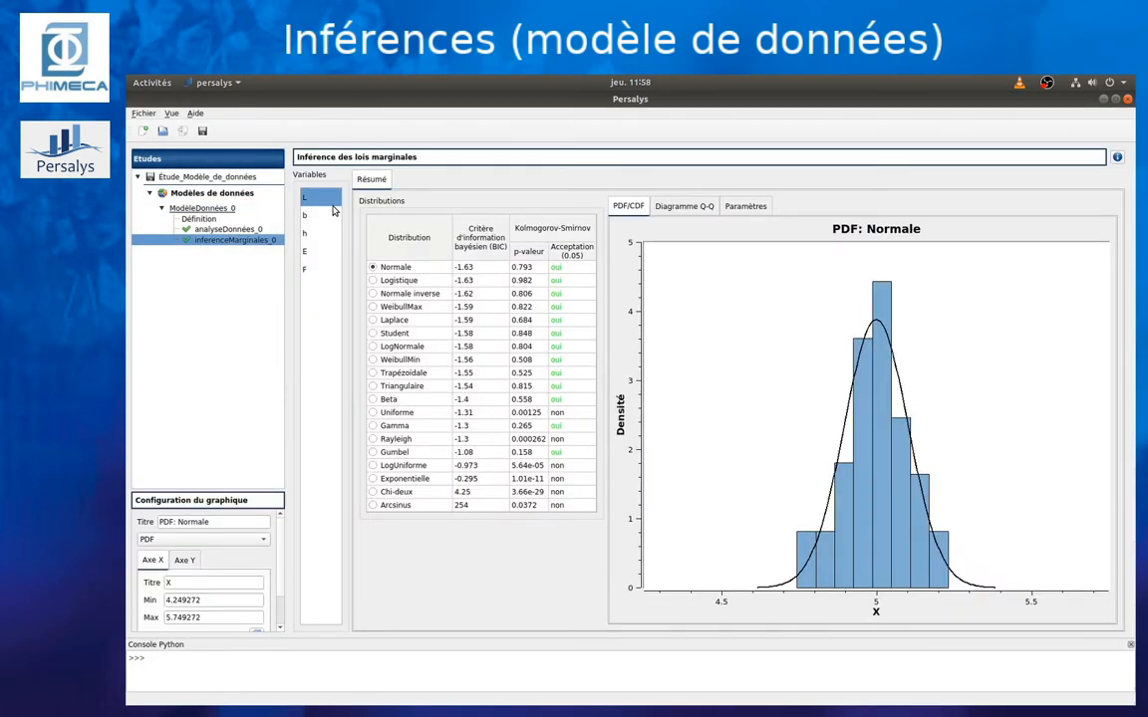
Browse the marginal inference results of variables b, h, E and F, then return to L.
click(318, 215)
click(317, 233)
click(314, 252)
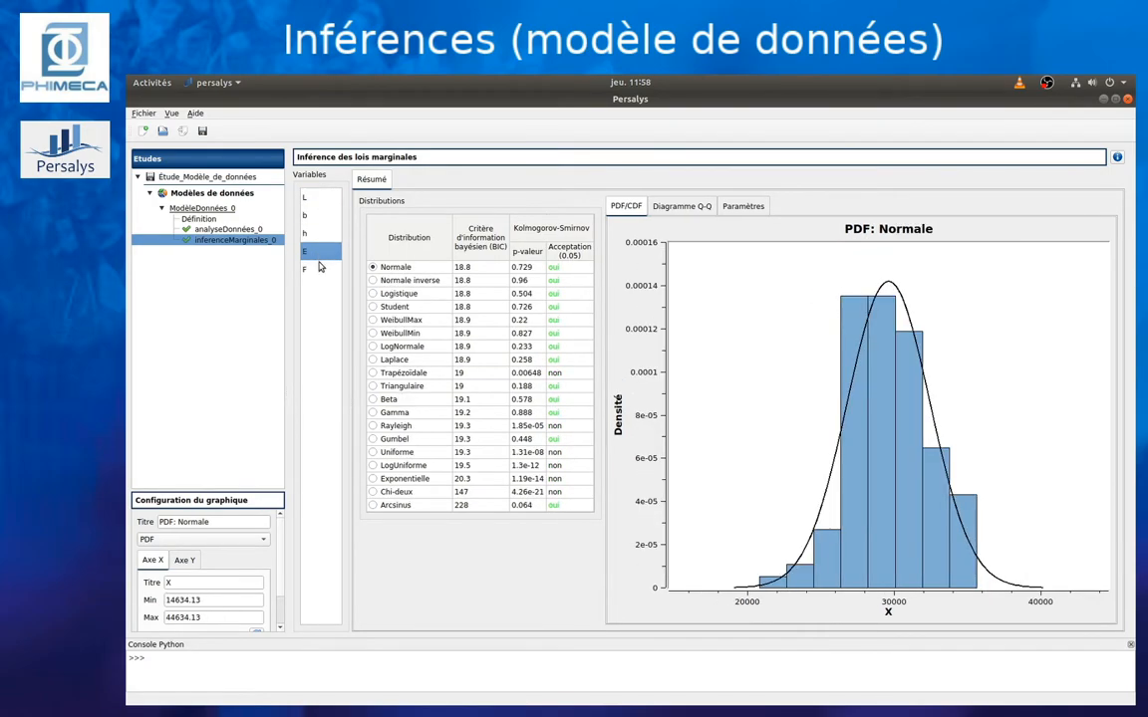
click(315, 269)
click(321, 199)
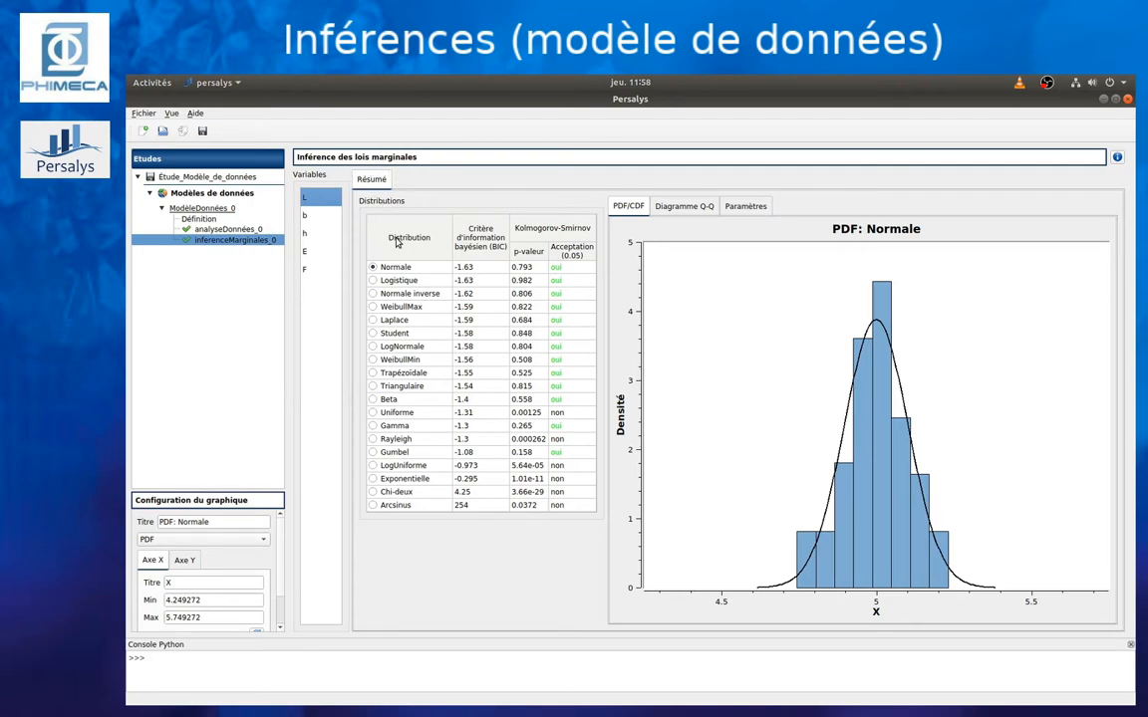
Compare the fitted Logistique, Normale inverse and Uniforme distributions with the histogram of L, ending on Normale.
click(472, 266)
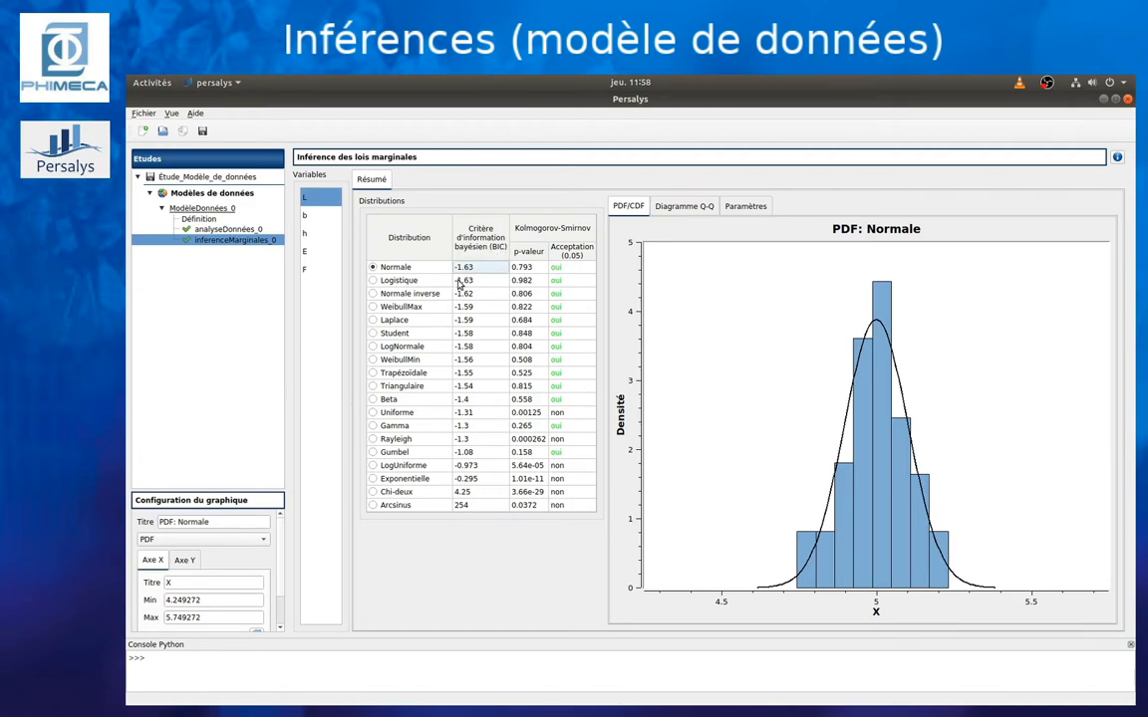
click(373, 280)
click(467, 294)
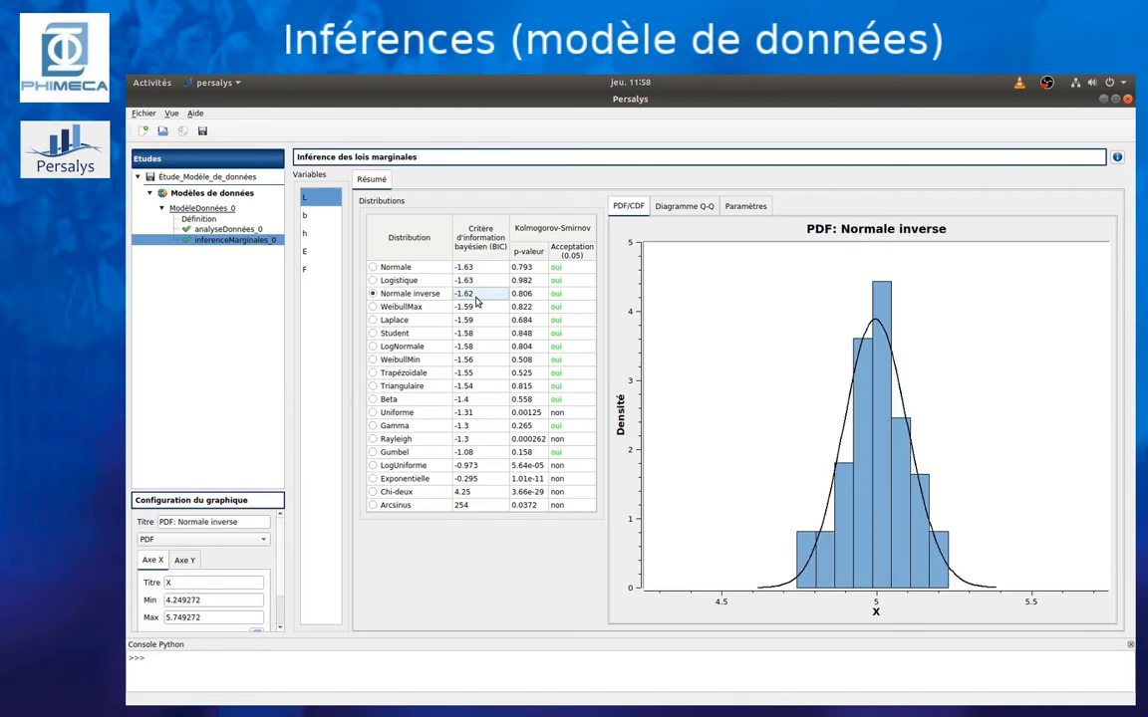
click(384, 267)
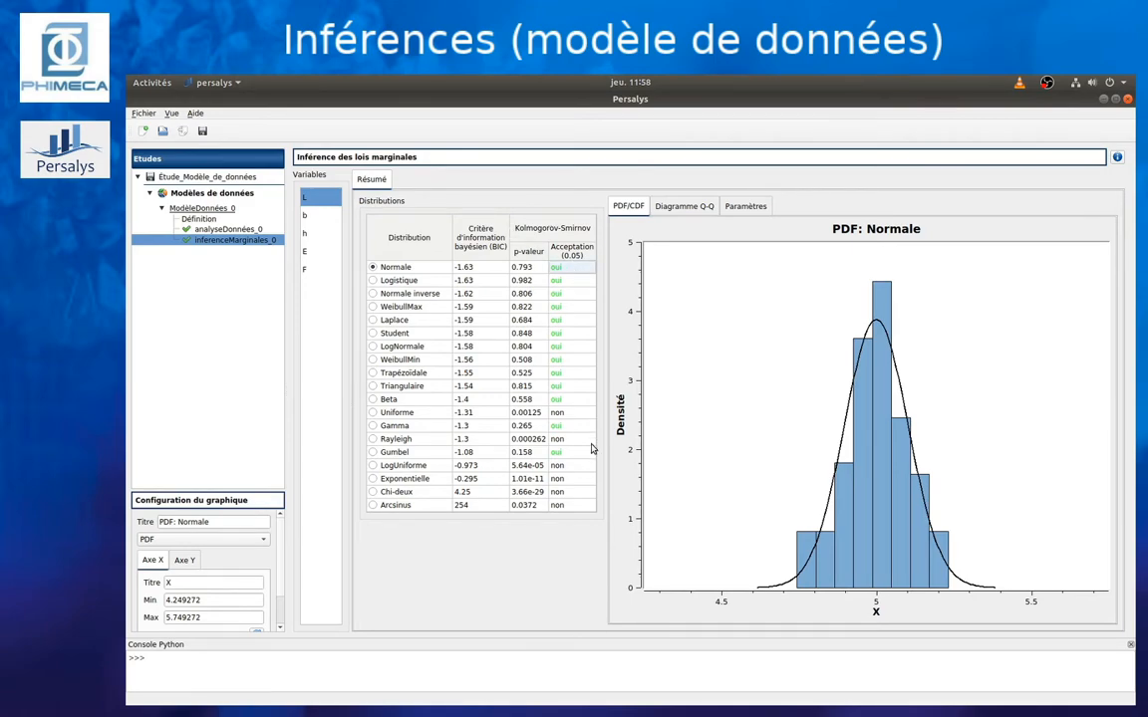
click(580, 412)
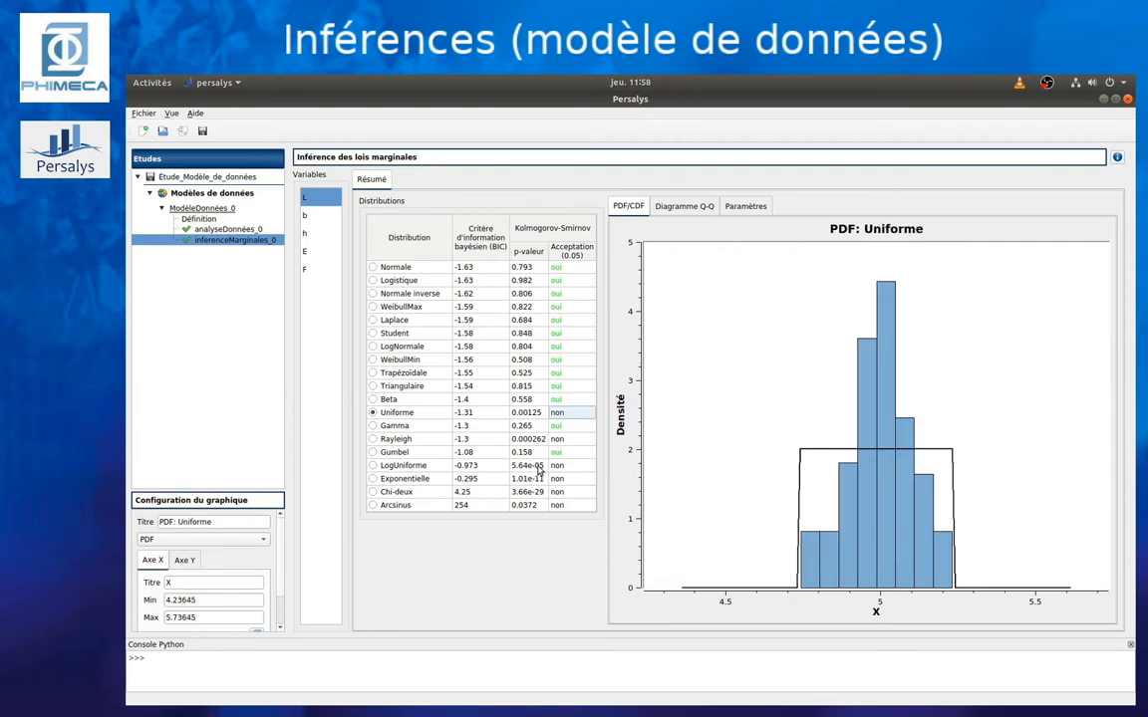
click(576, 267)
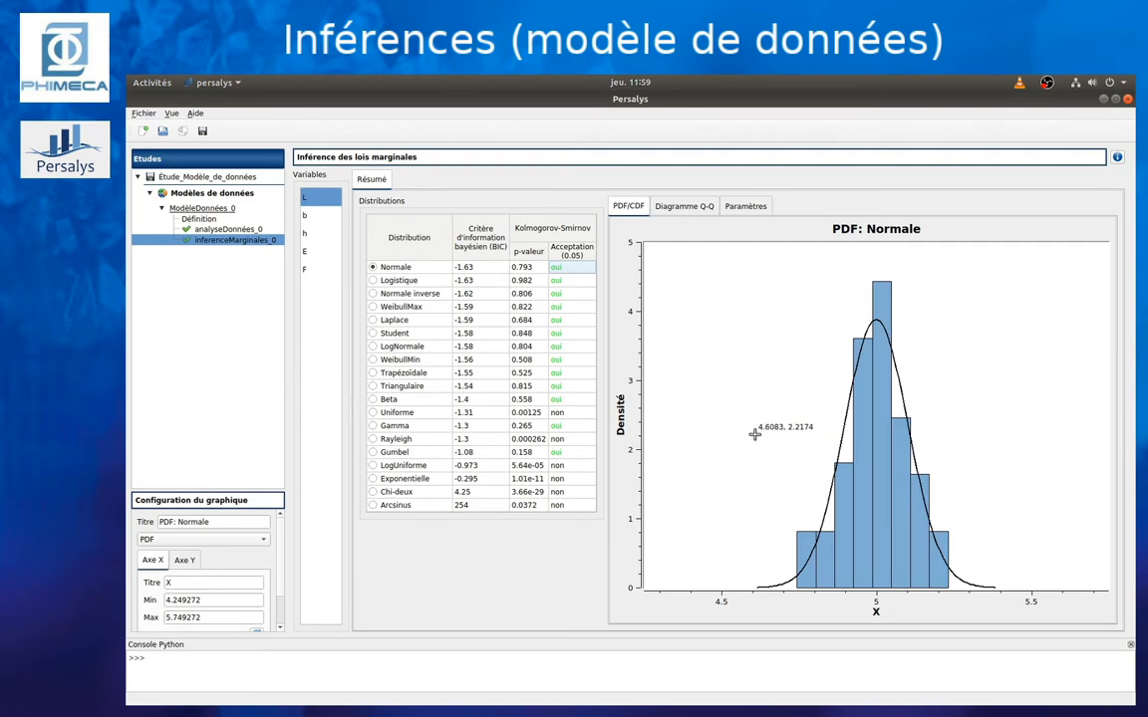
Examine the Normale fit of L through its CDF, PDF, Q-Q diagram and distribution parameters.
click(239, 539)
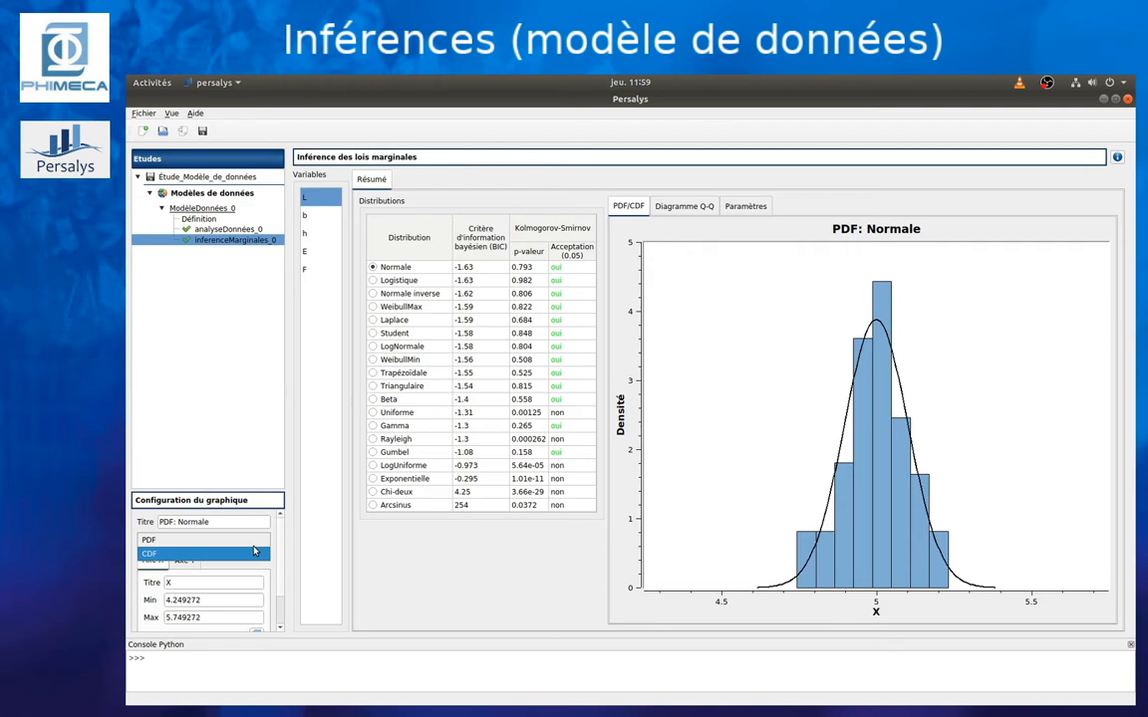
click(199, 553)
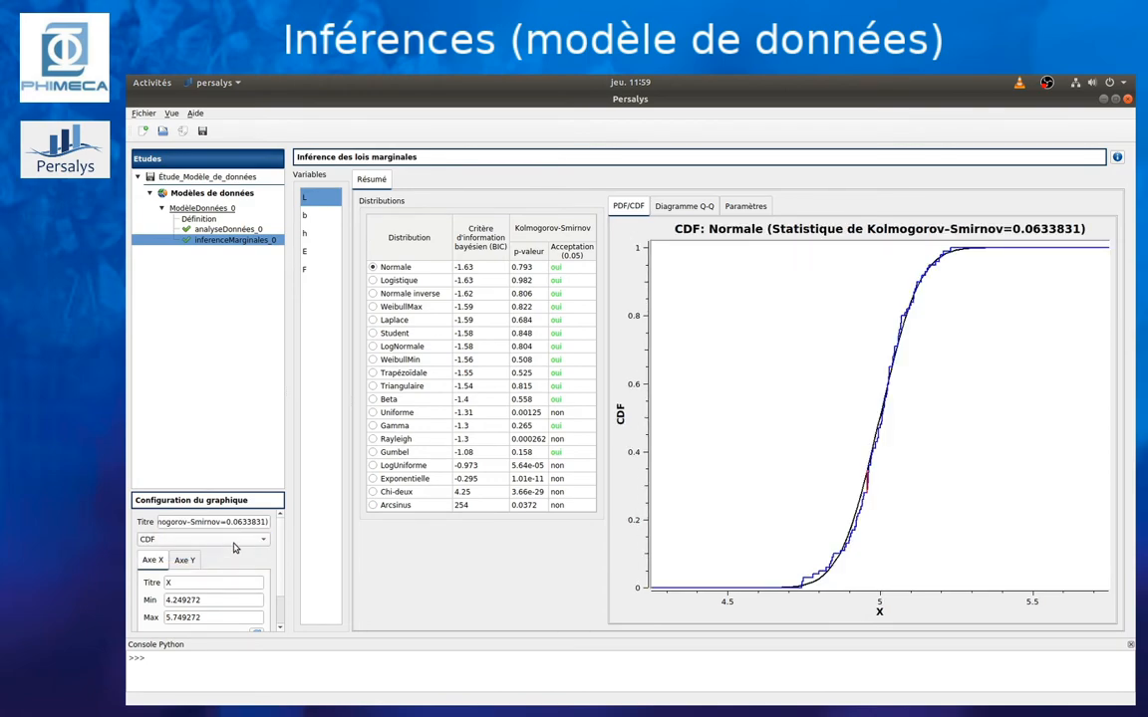
click(234, 543)
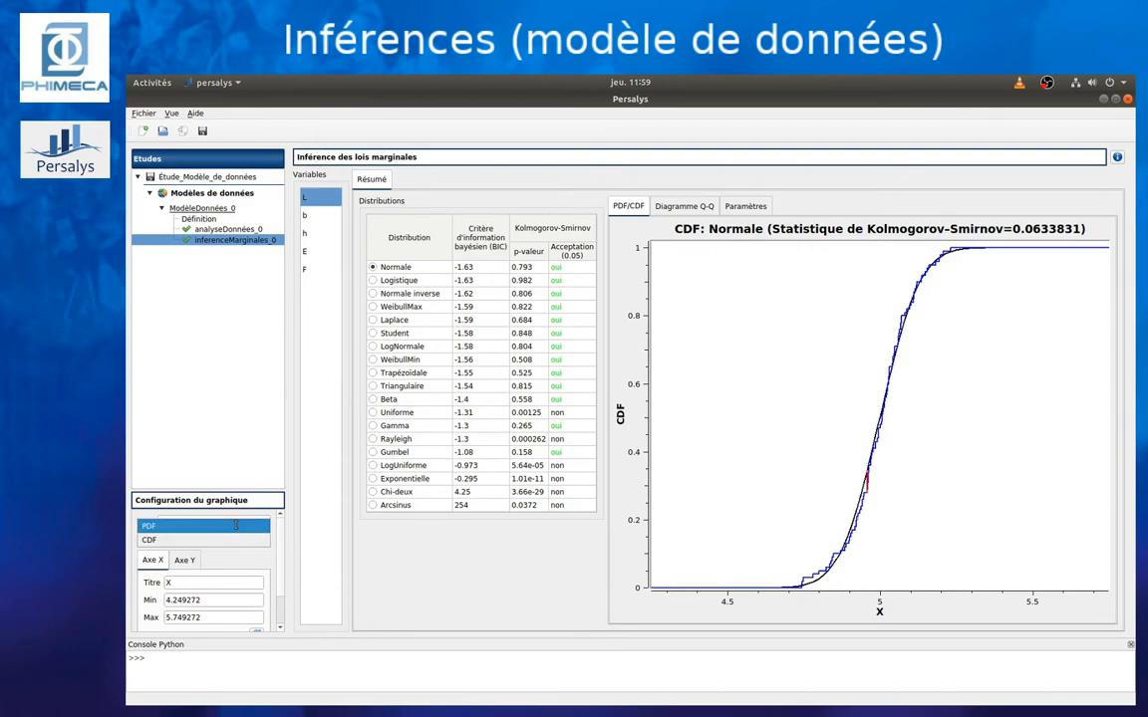
click(214, 475)
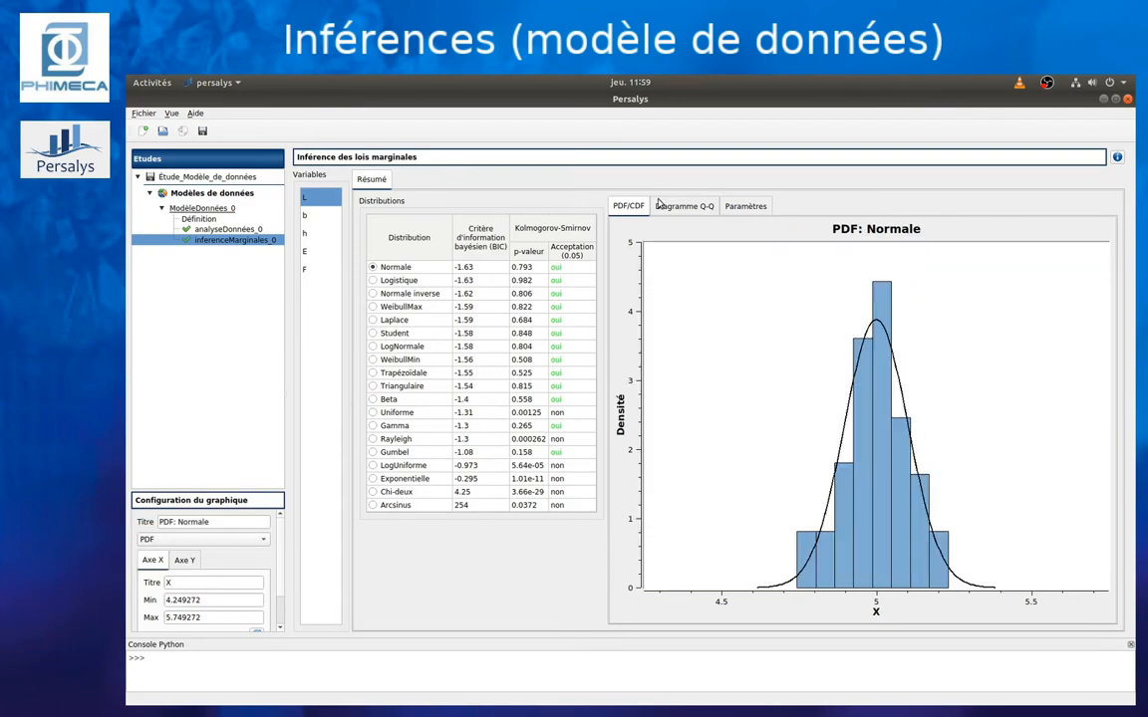
click(697, 211)
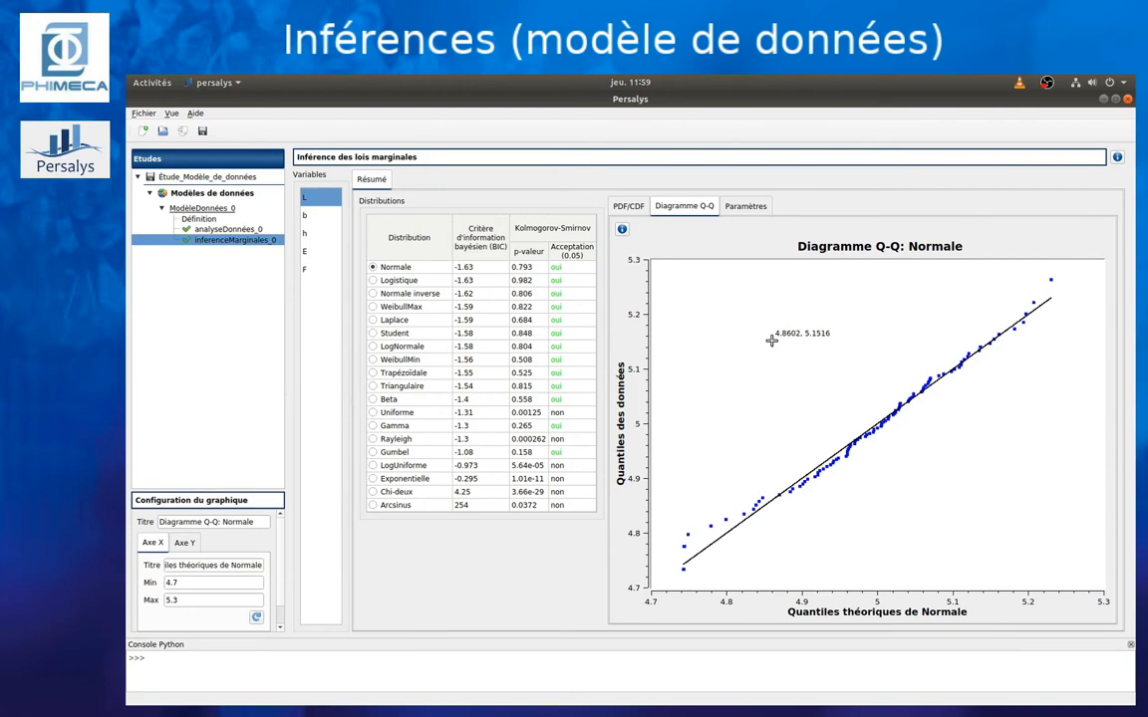
click(737, 206)
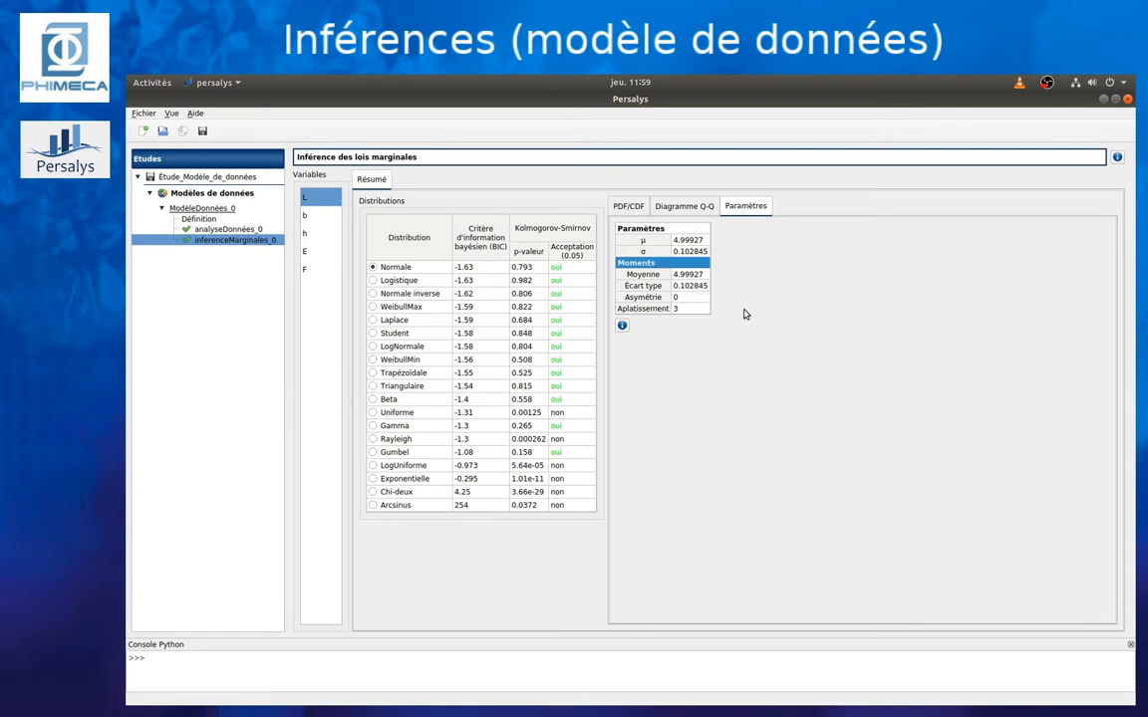
Start a dependence inference for ModèleDonnées_0 and replace the [b,h,E] variable group with [L,b,h].
click(227, 209)
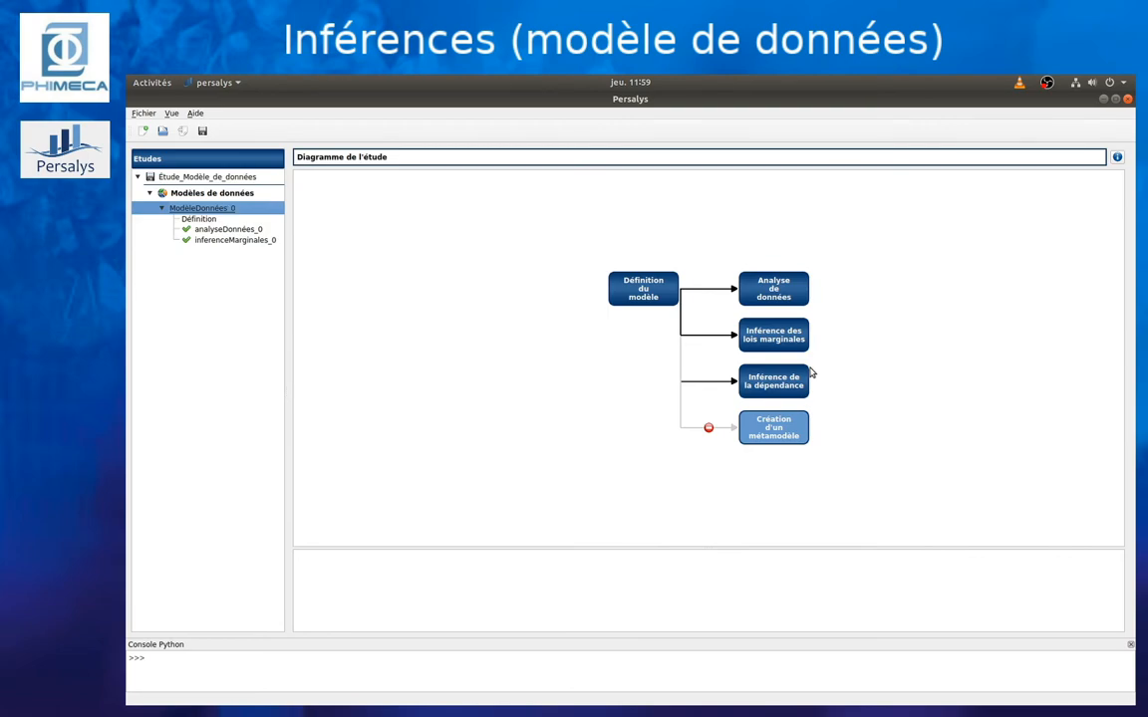
click(786, 382)
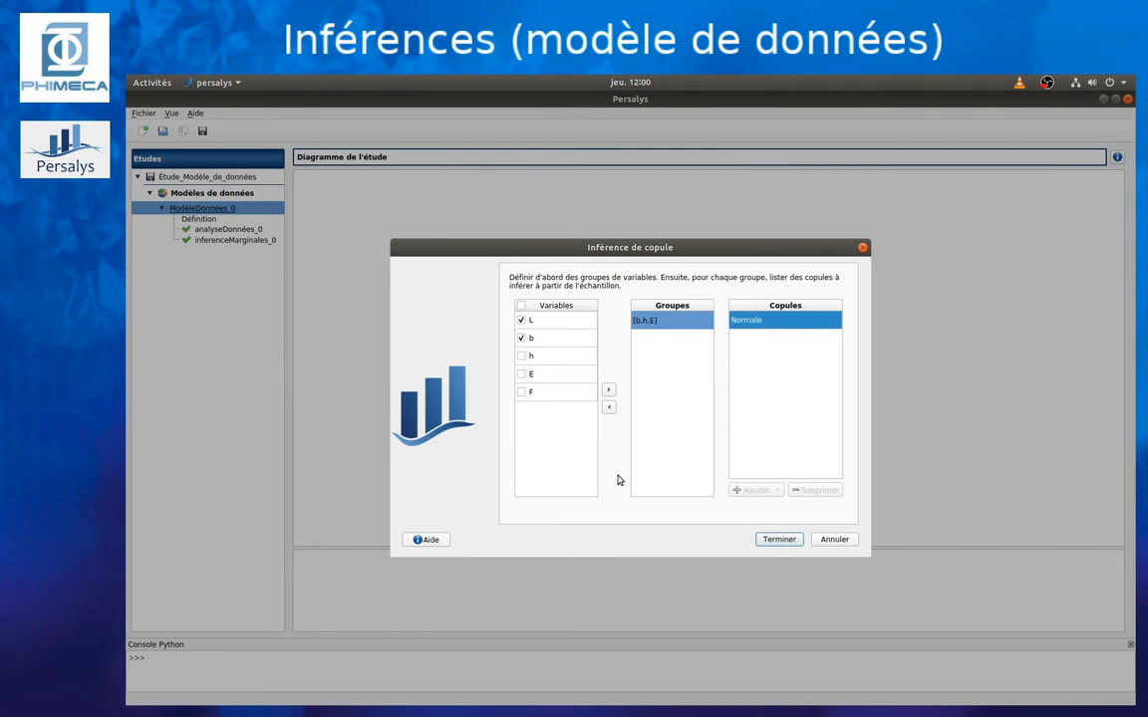
click(610, 409)
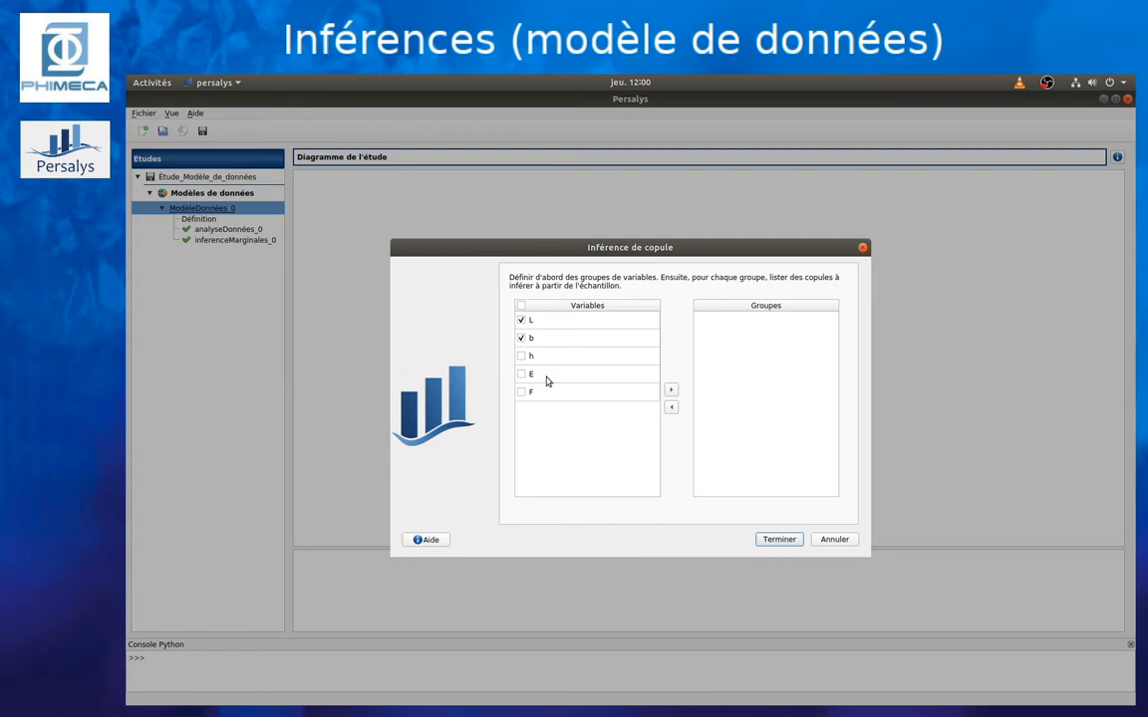
click(520, 356)
click(672, 393)
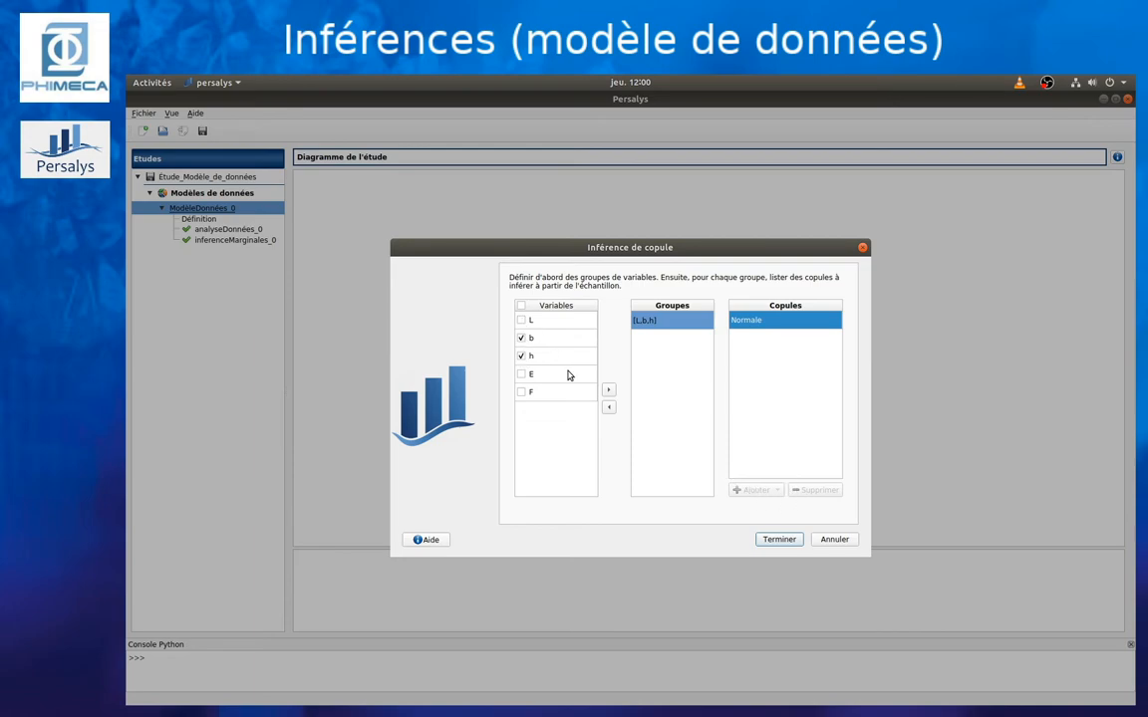
Add the variable group [b,h] with all available copulas as candidates.
click(610, 390)
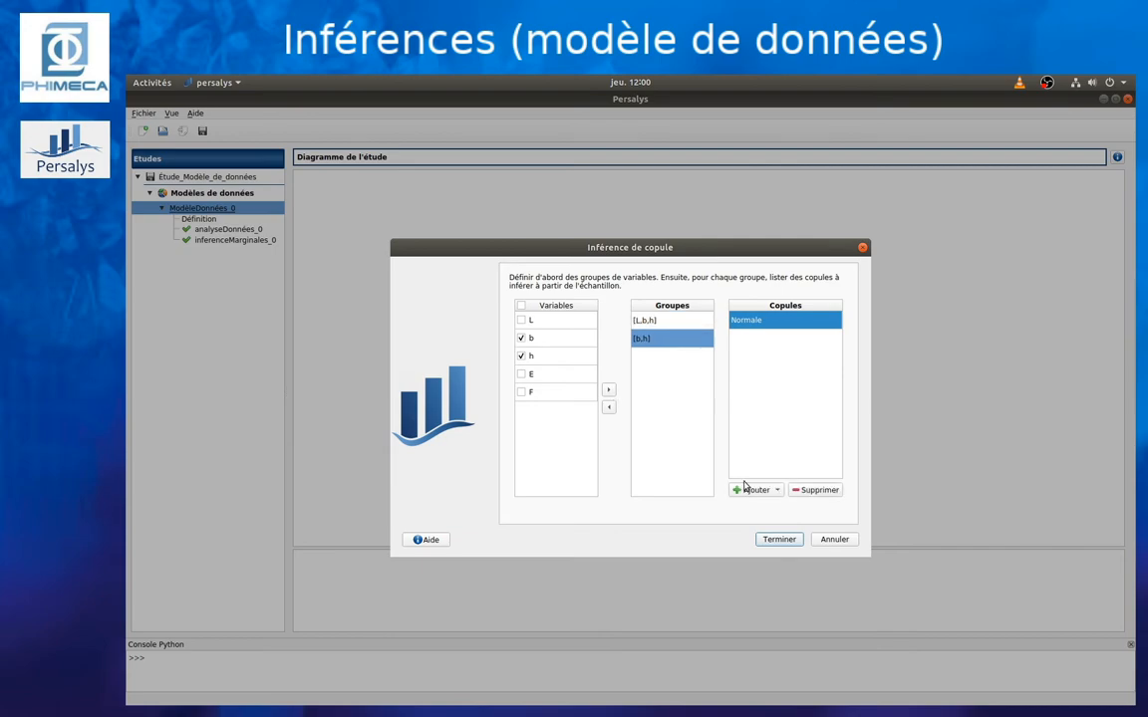
click(776, 490)
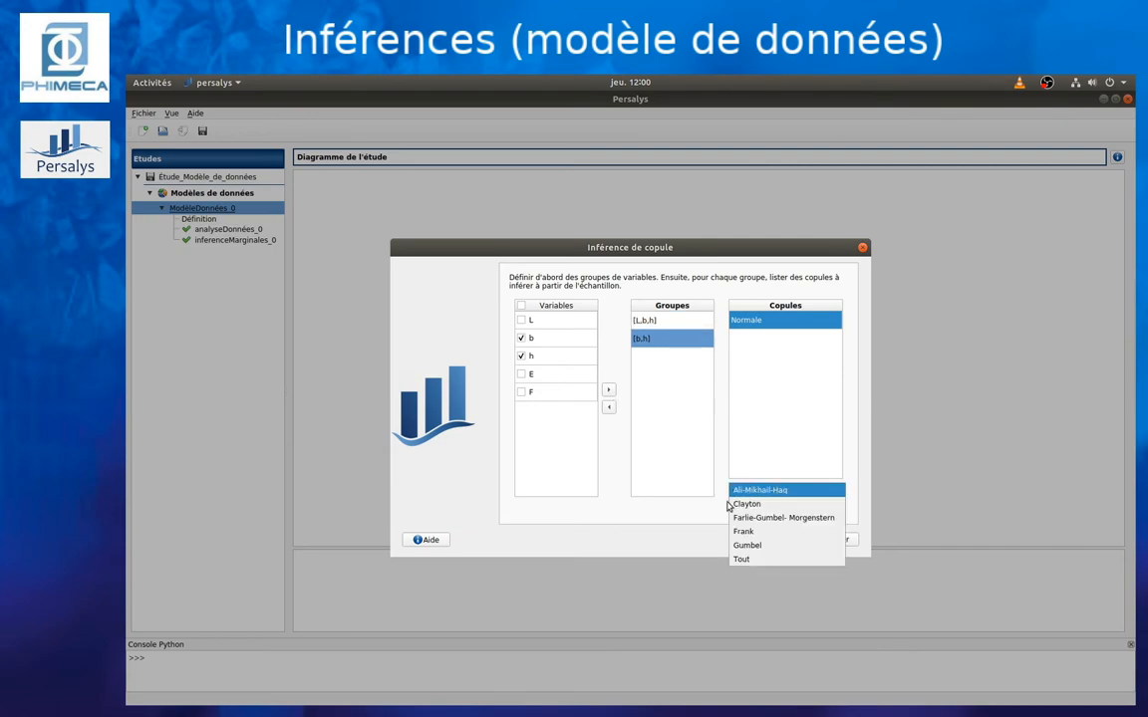
click(747, 560)
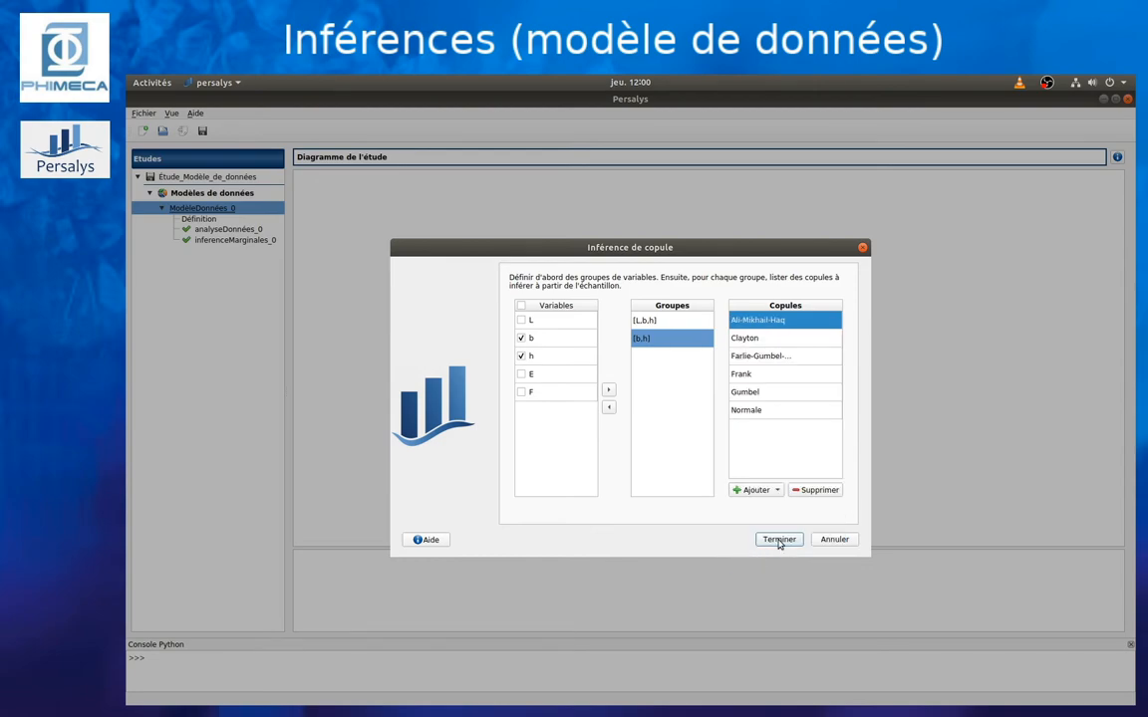
Remove the [L,b,h] group and run the dependence inference.
click(652, 320)
click(609, 407)
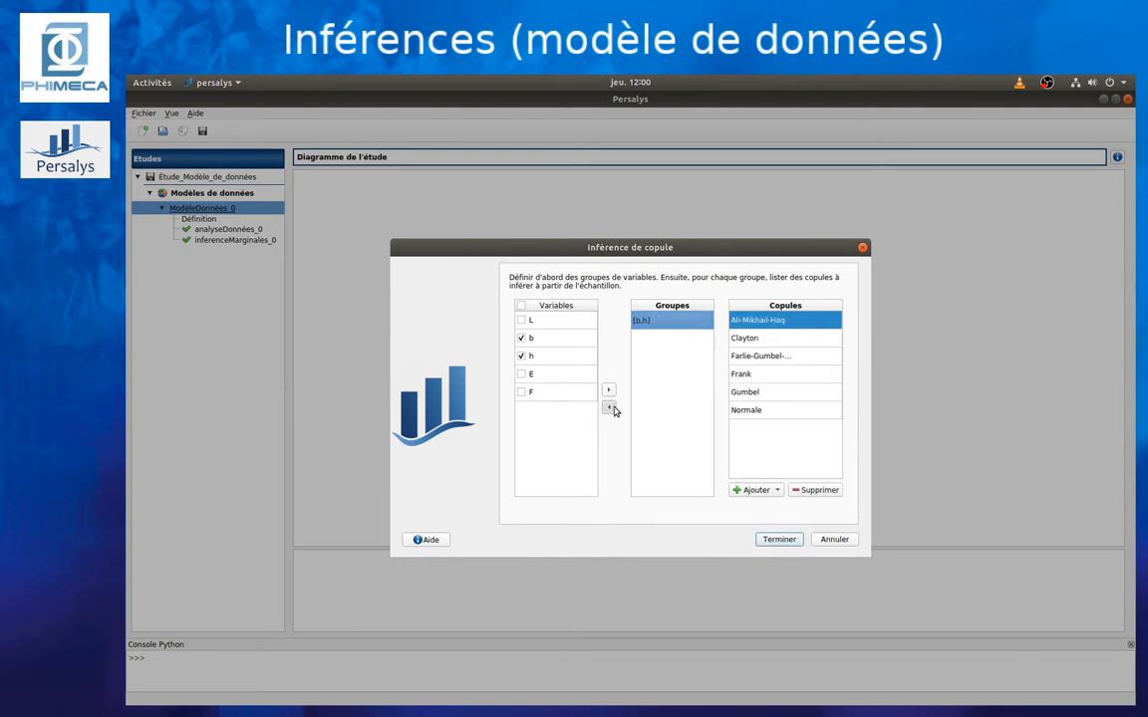
click(779, 539)
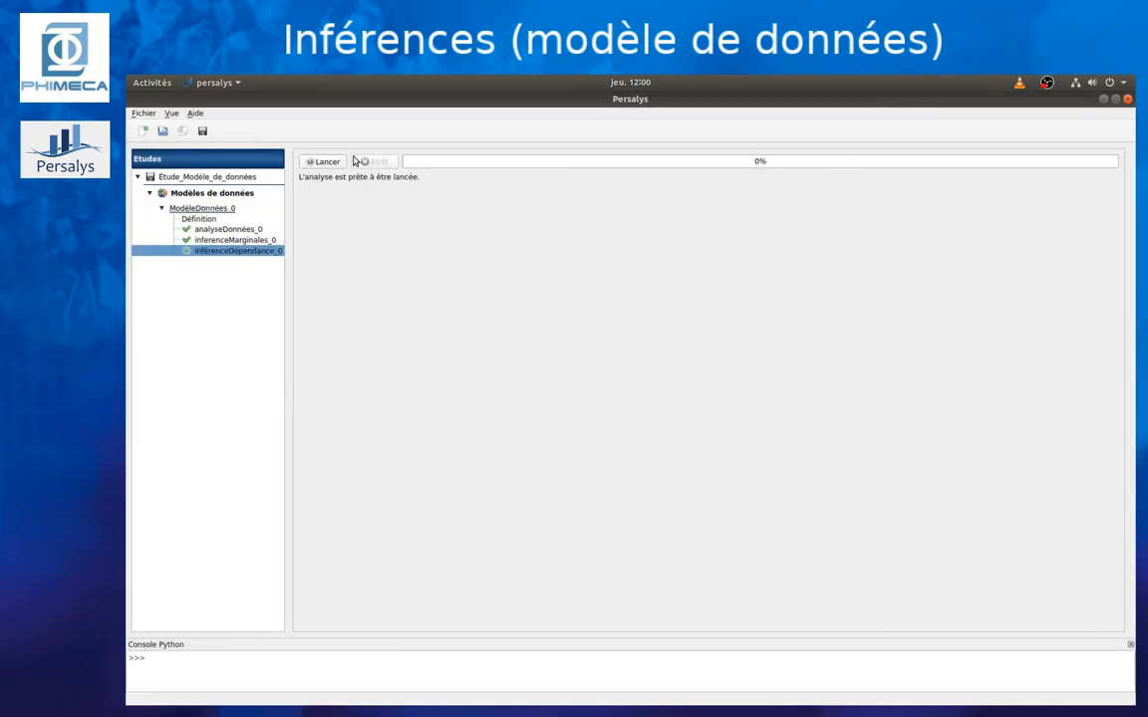
click(326, 164)
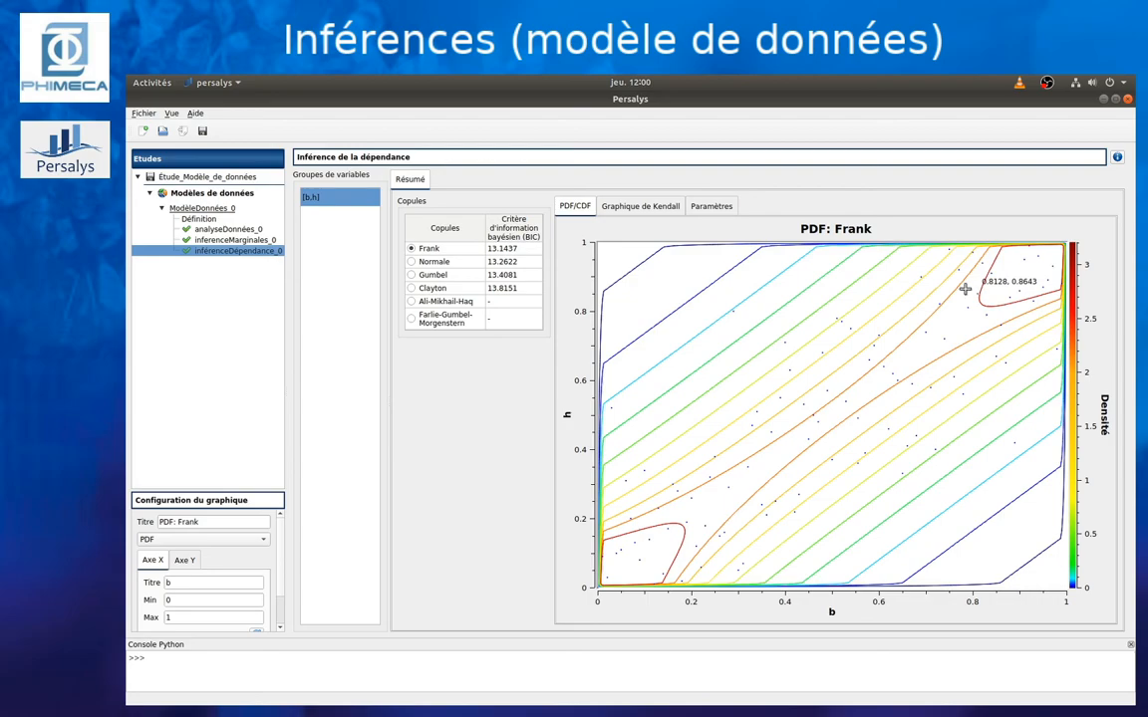
Compare the PDF plots of the Normale, Gumbel and Clayton copulas for [b,h], then return to Frank.
click(410, 261)
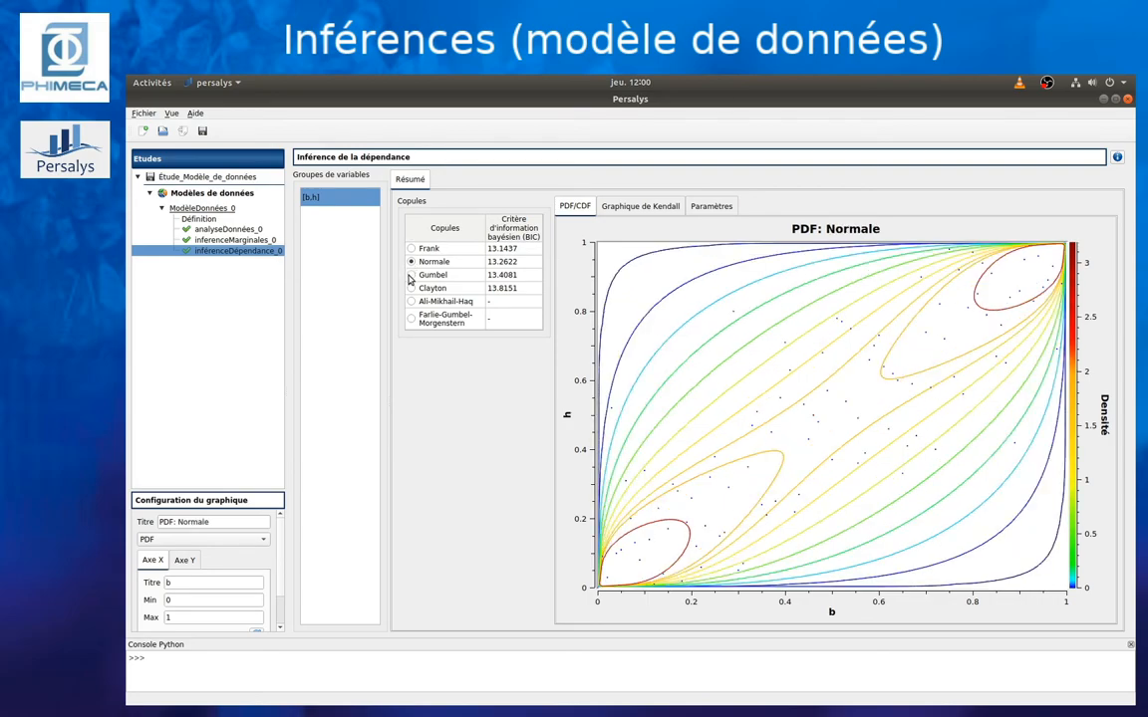
click(410, 275)
click(411, 288)
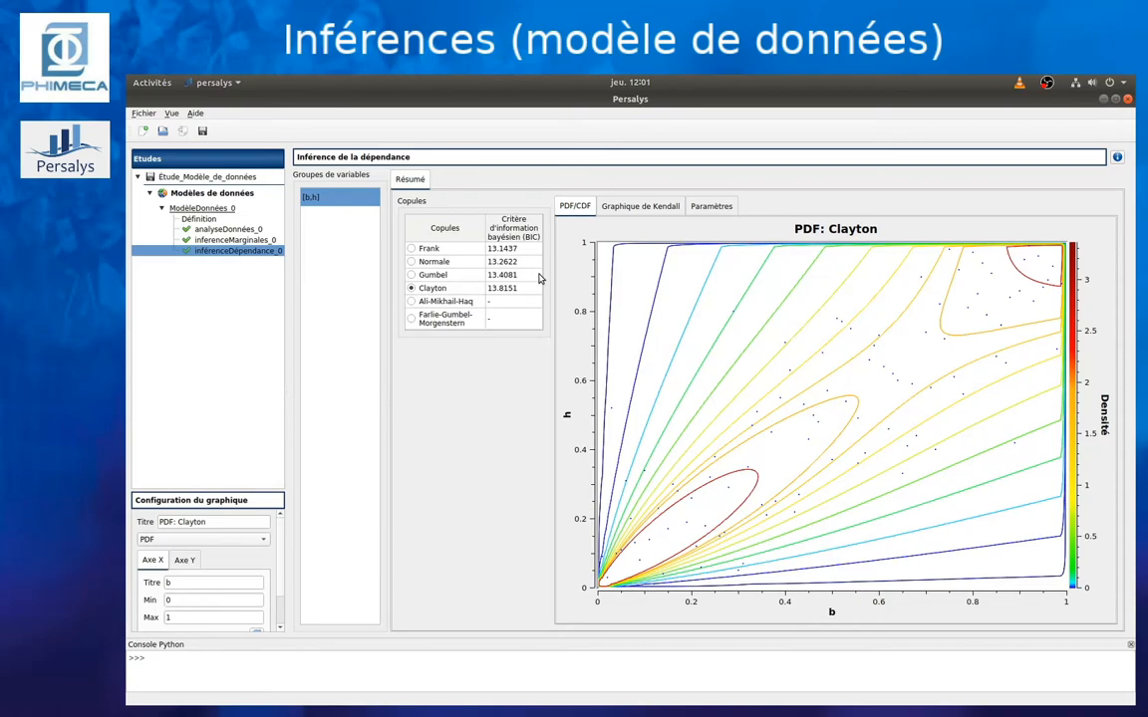
click(438, 249)
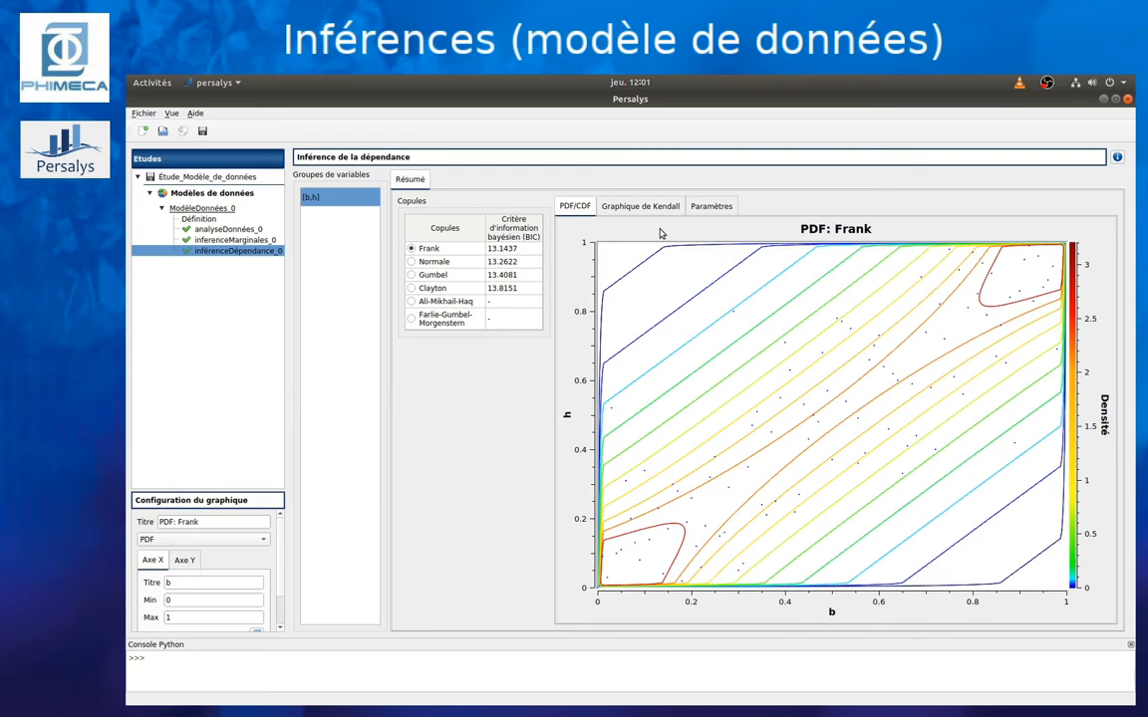
Compare the Kendall plots of the Frank, Normale, Gumbel and Clayton copulas for [b,h], ending on Frank.
click(635, 211)
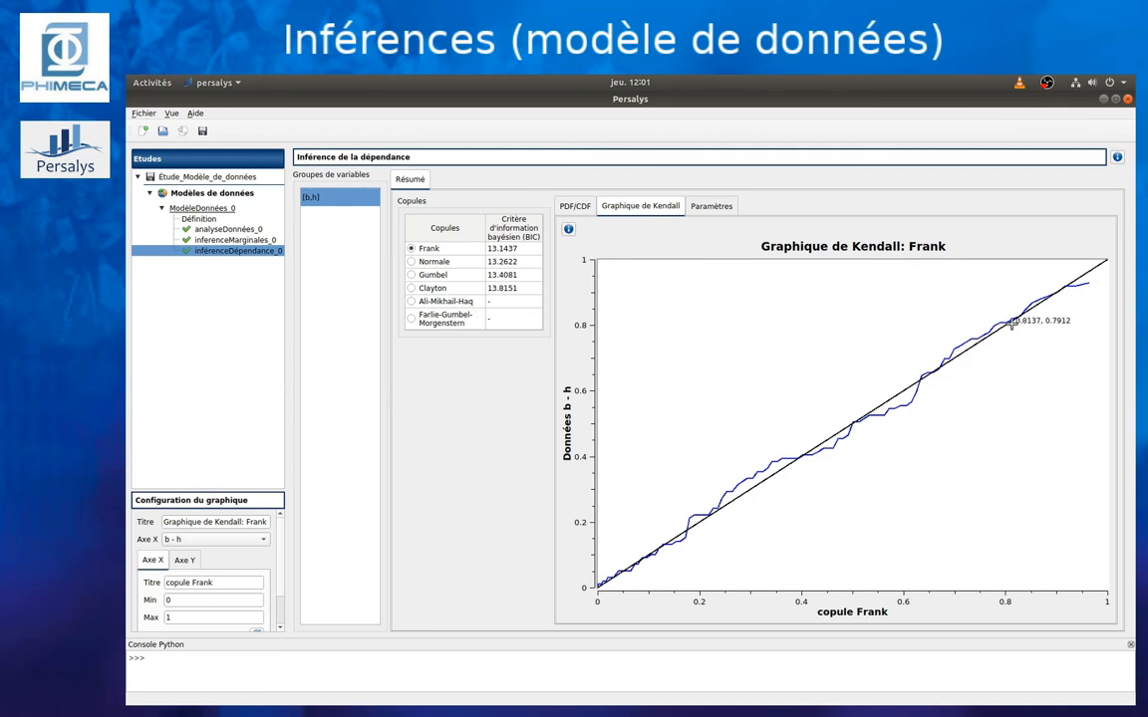
click(411, 261)
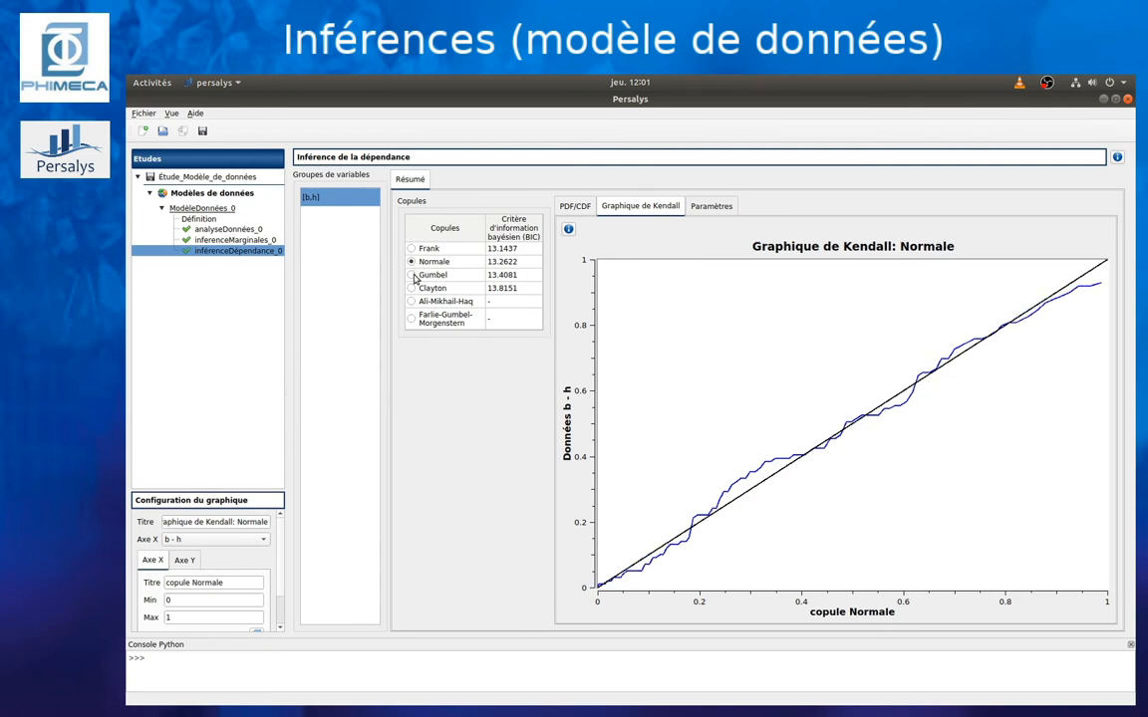
click(411, 275)
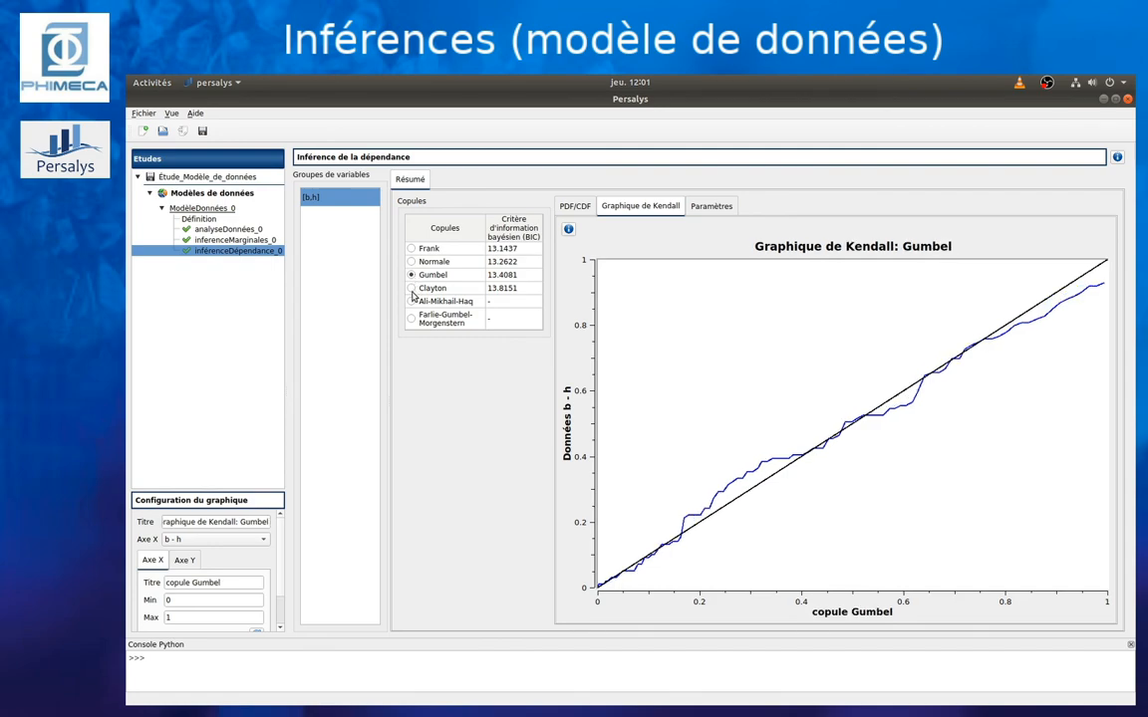
click(411, 288)
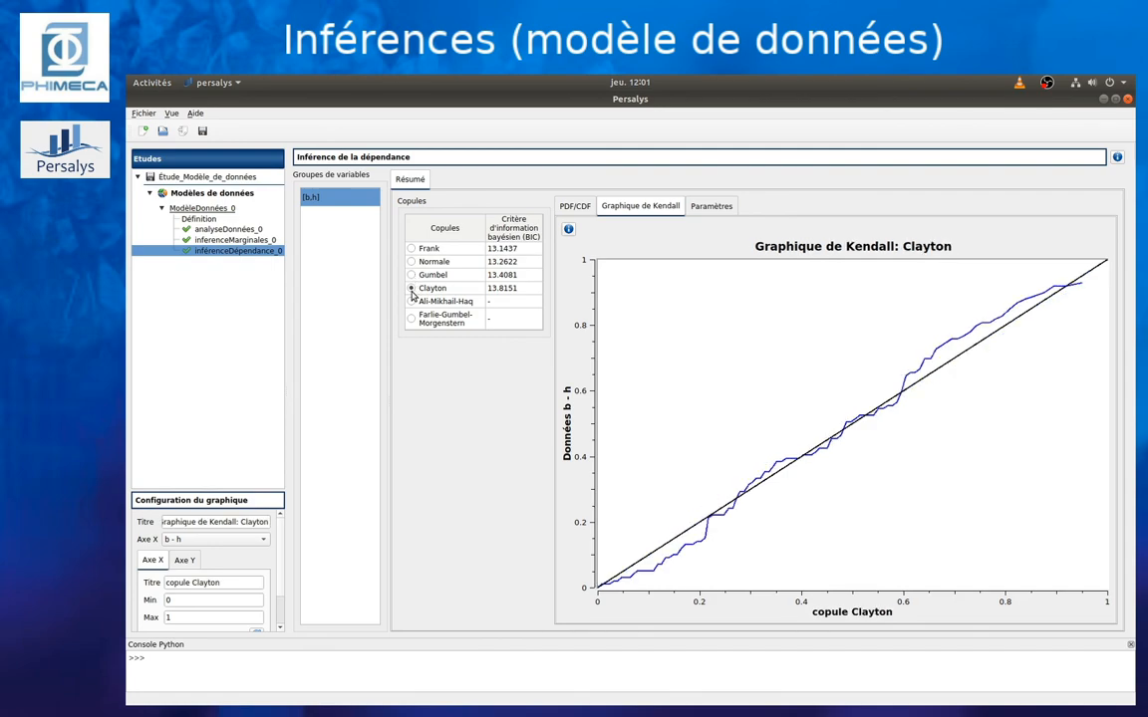
click(410, 249)
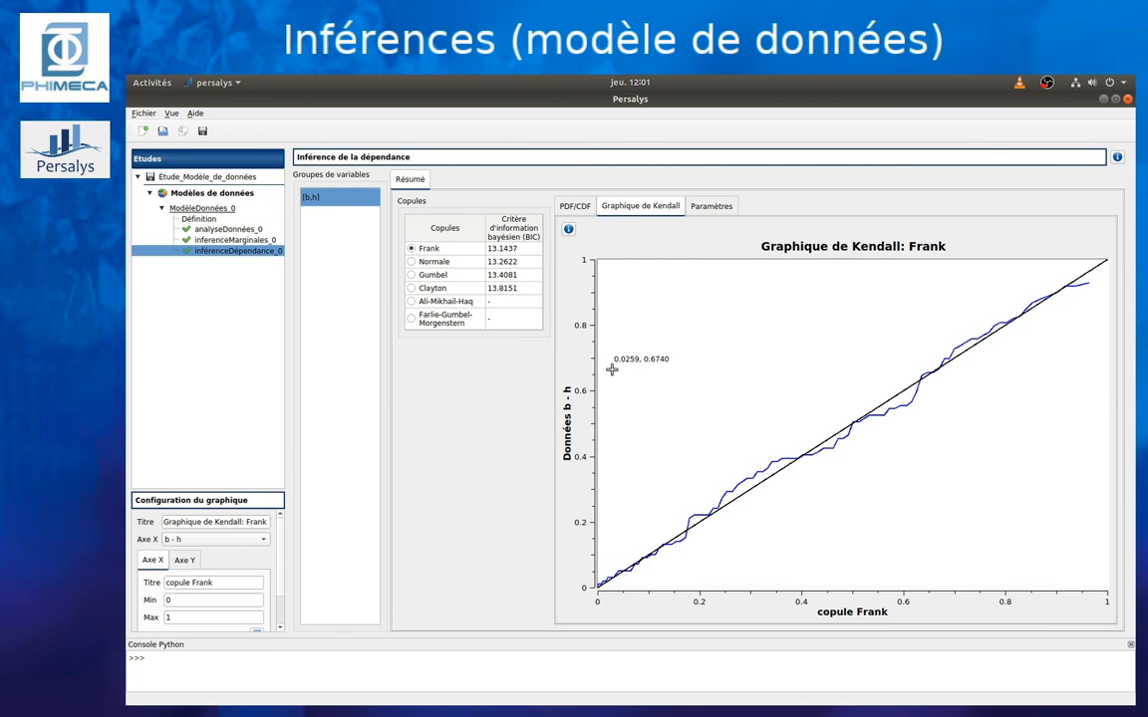